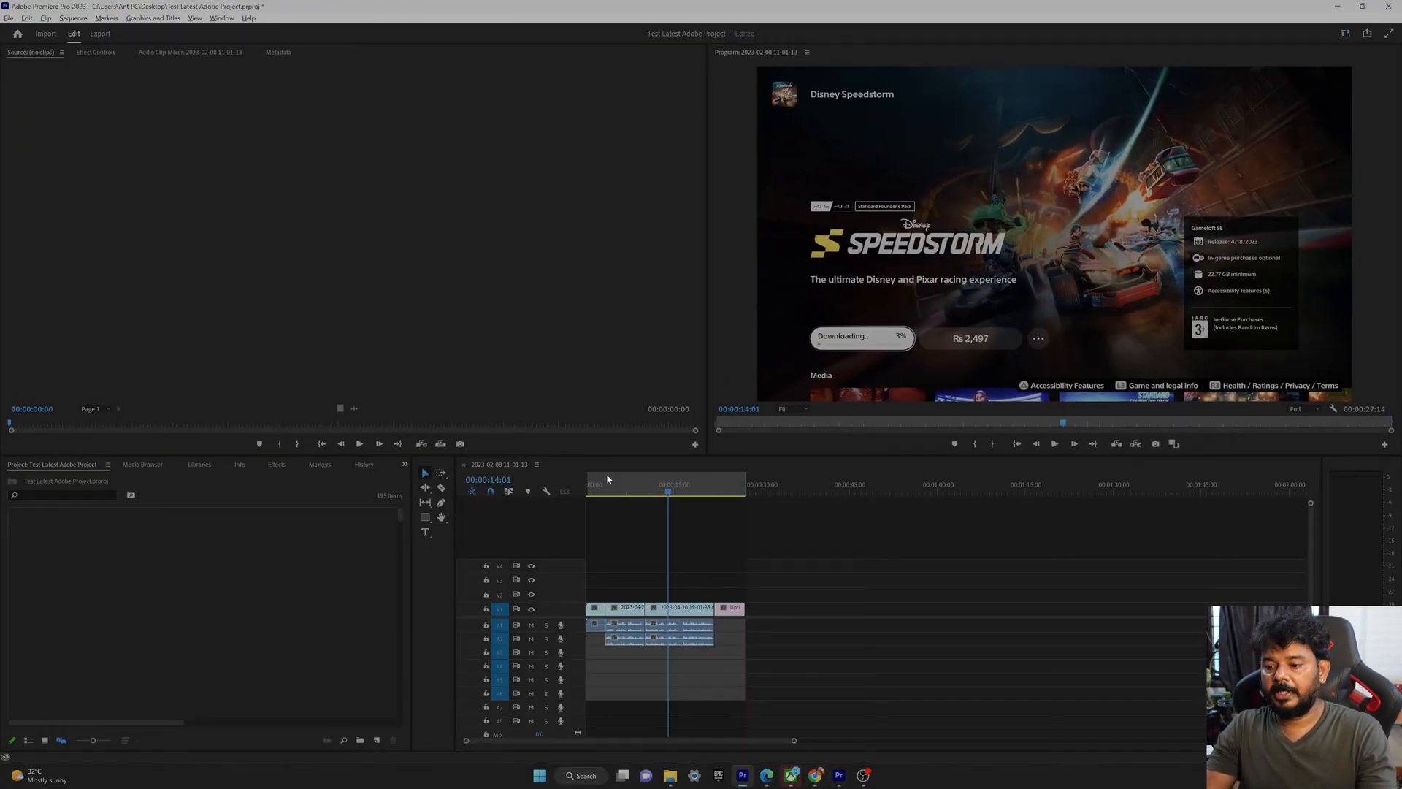
- Attempt to load Test Latest Adobe Project.prproj in Premiere Pro 2022 and acknowledge the newer-version error
click(839, 777)
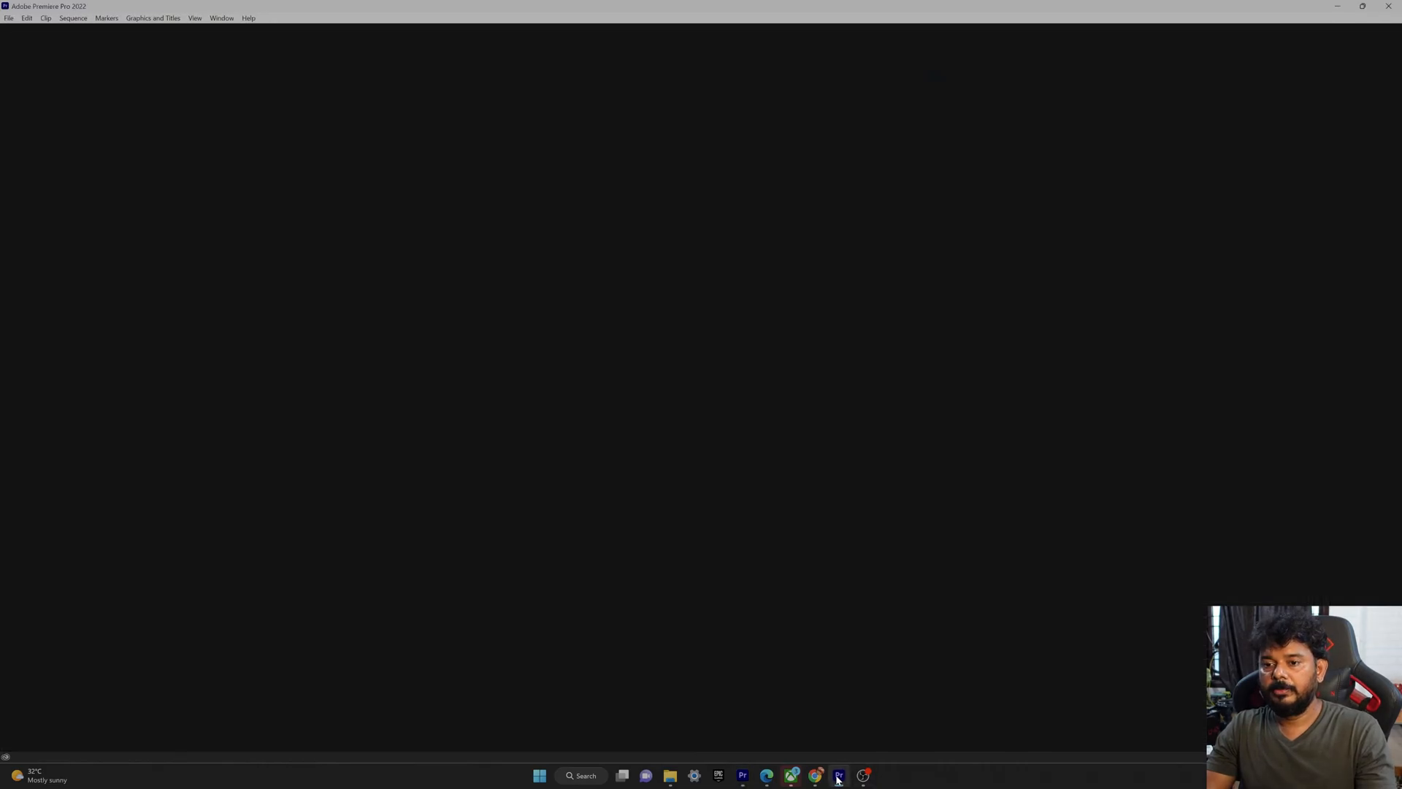
click(9, 19)
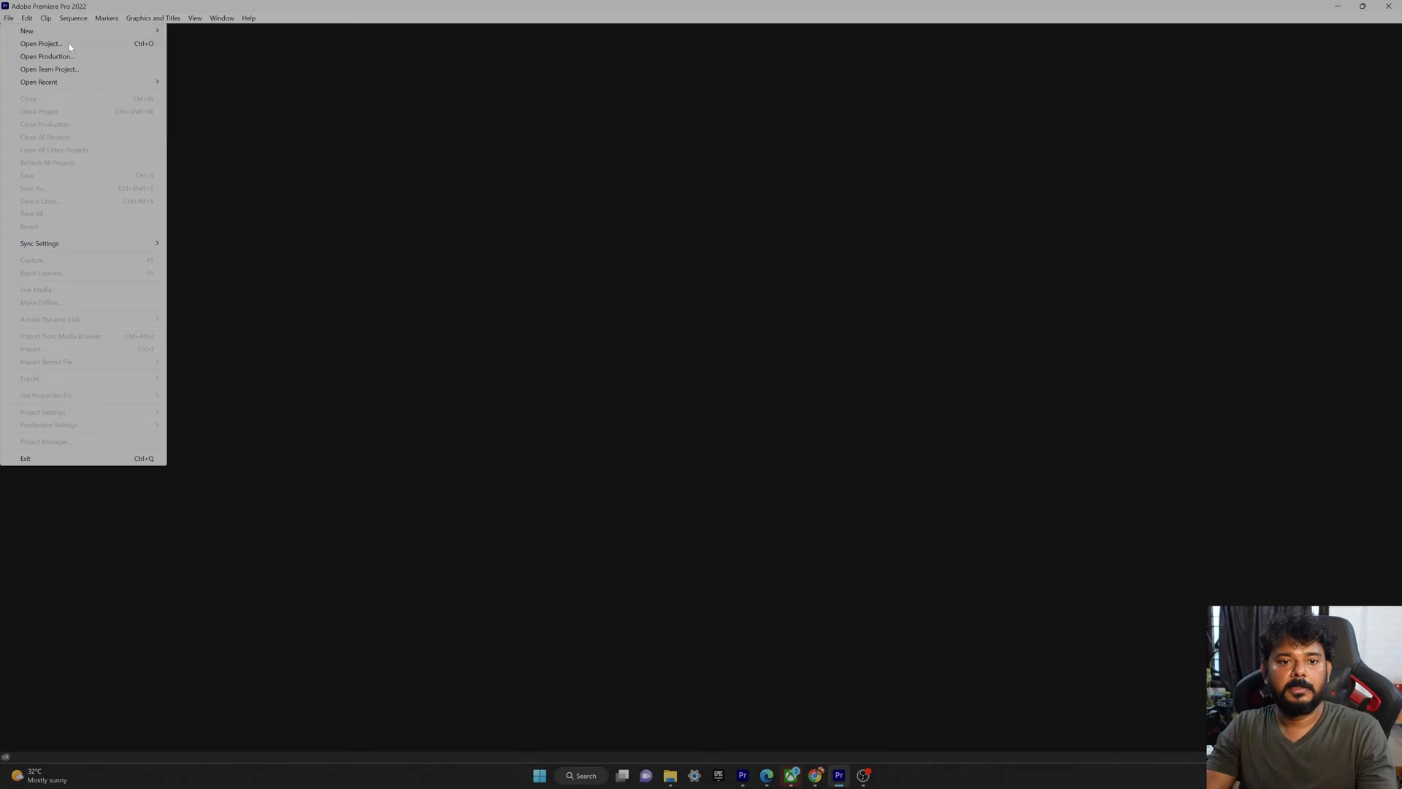
click(42, 43)
click(374, 129)
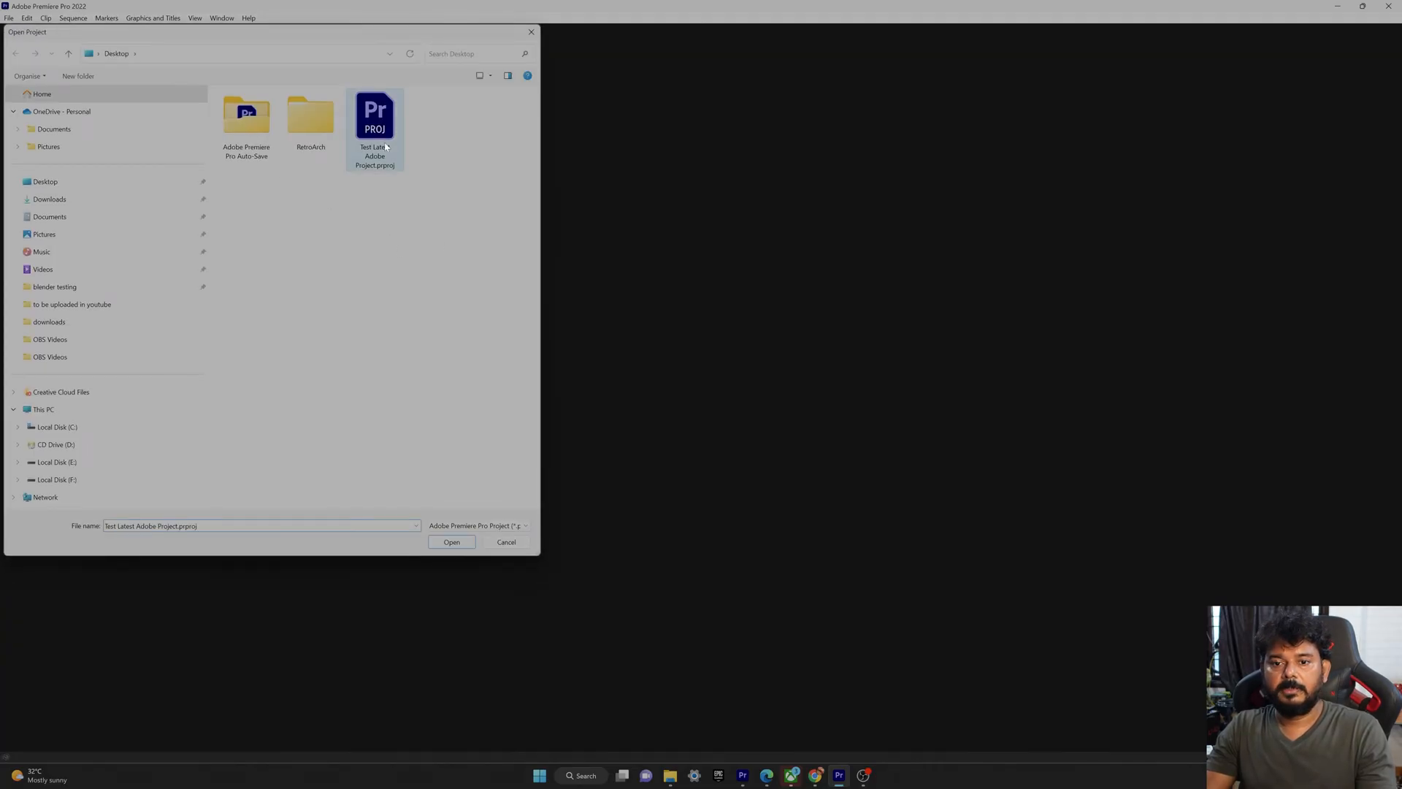
double_click(388, 145)
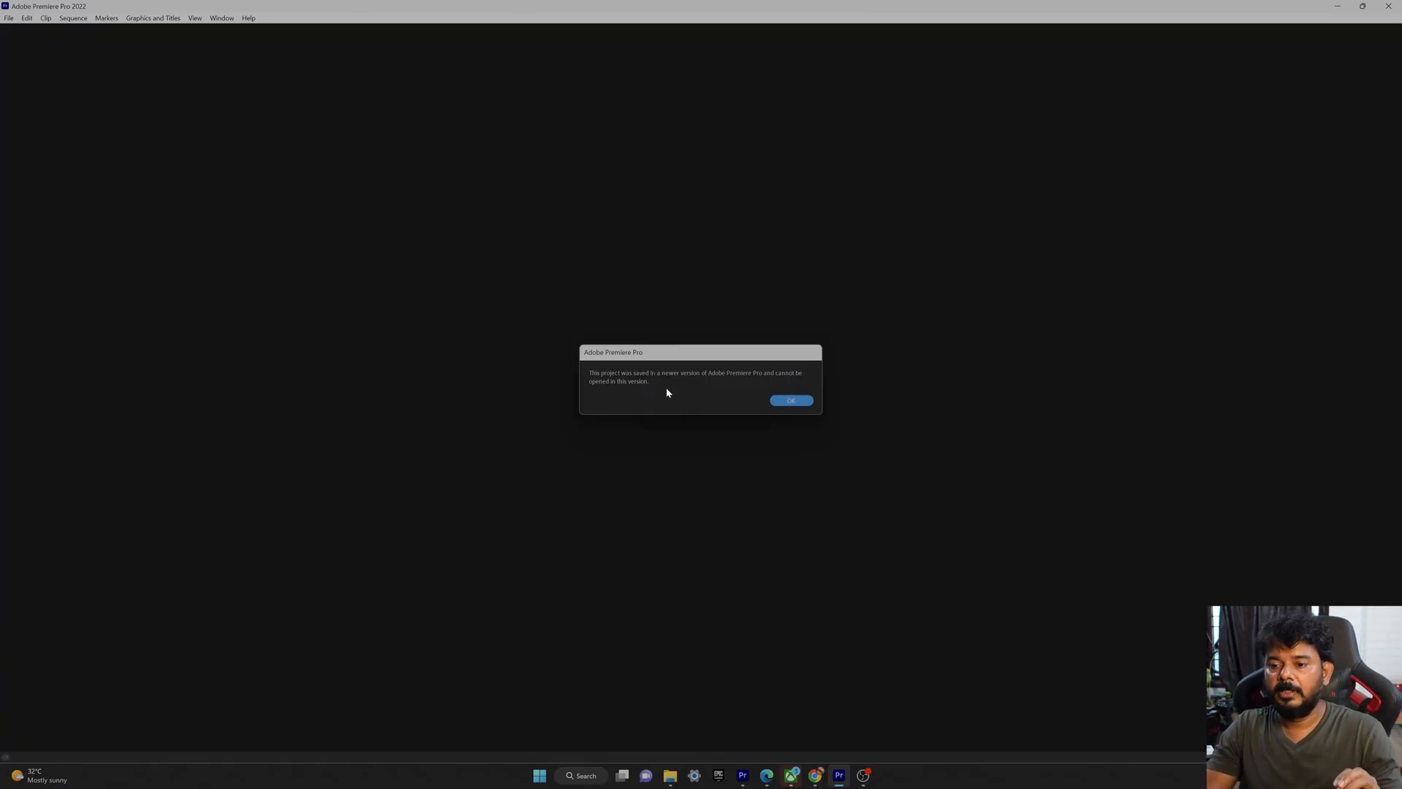
click(790, 402)
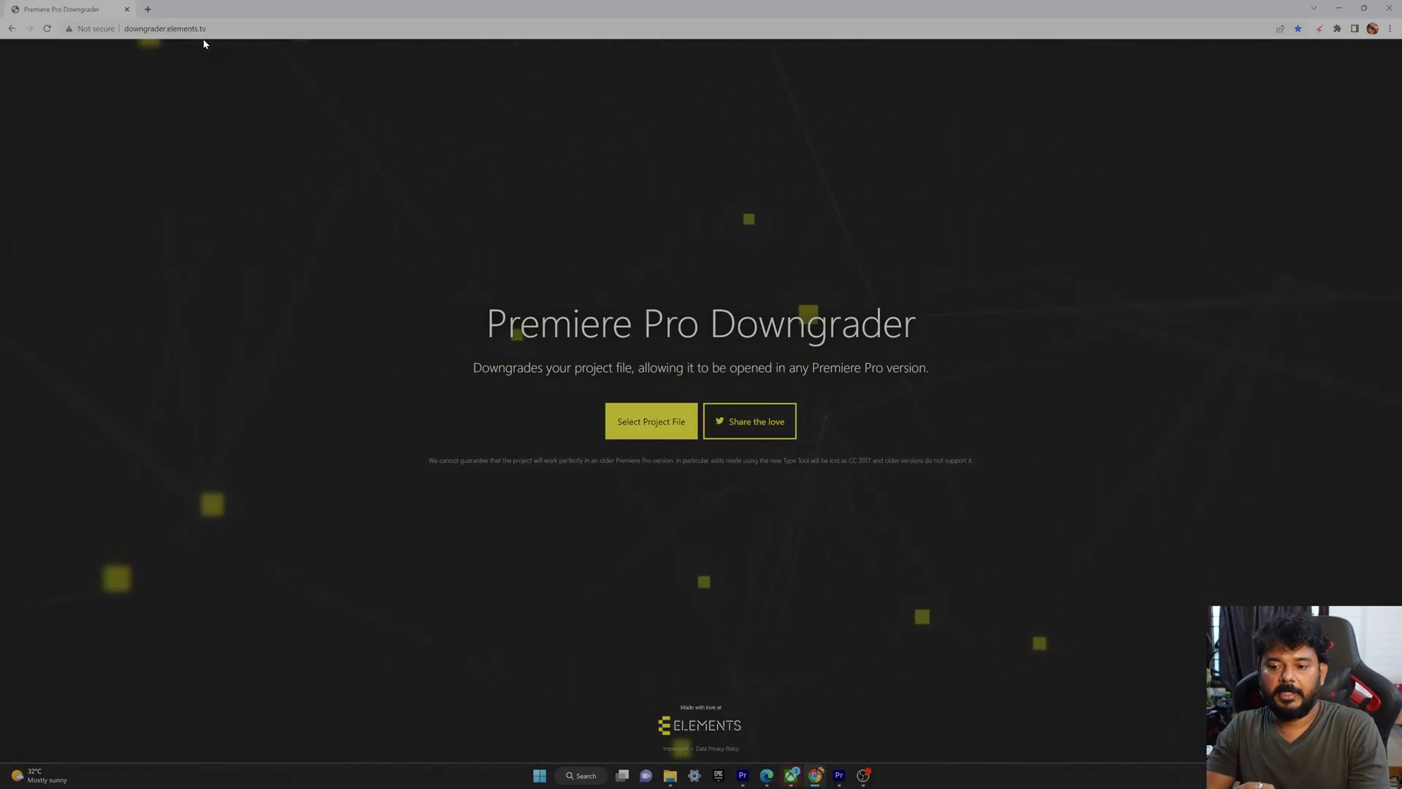
- Upload Test Latest Adobe Project.prproj to downgrader.elements.tv and receive the downgraded copy
key(ctrl+l)
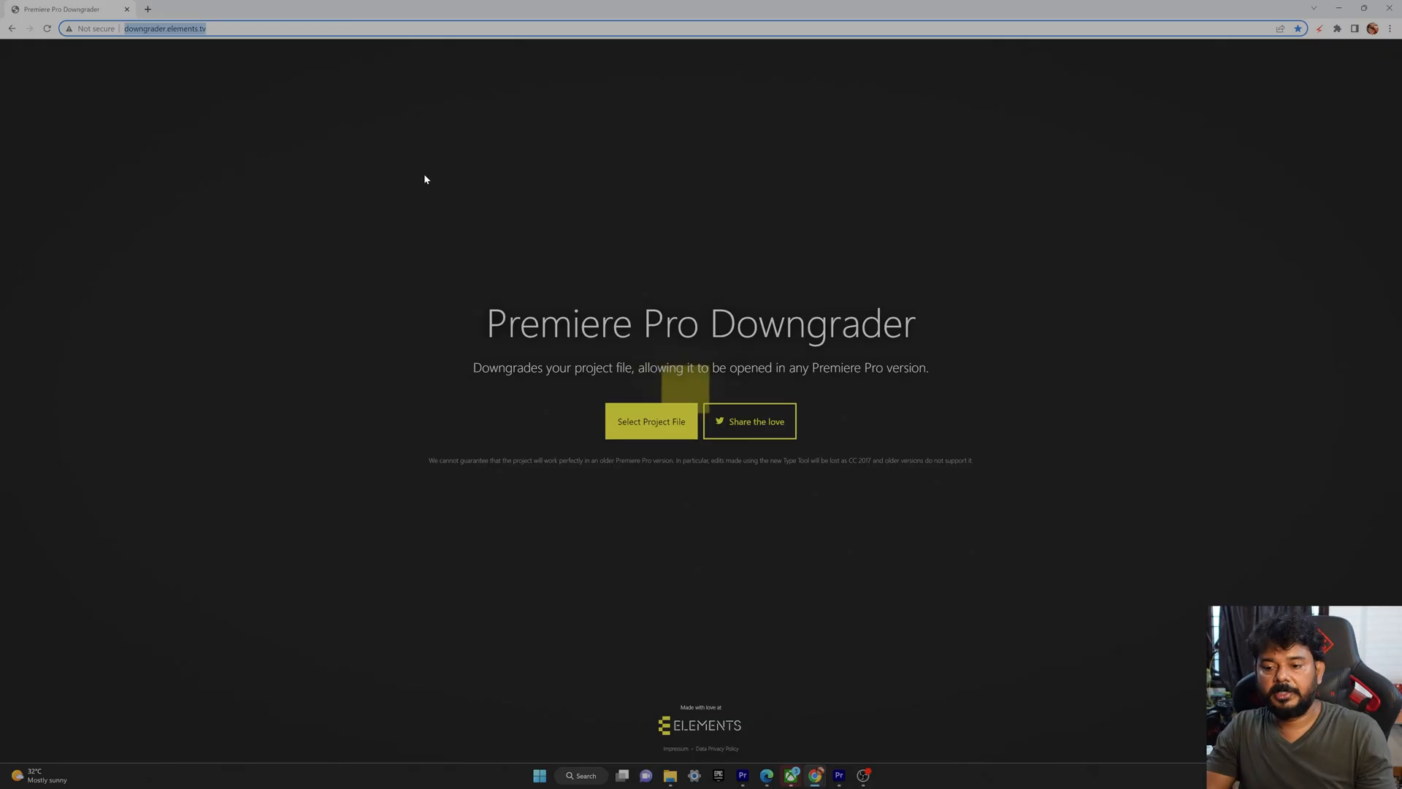
click(477, 304)
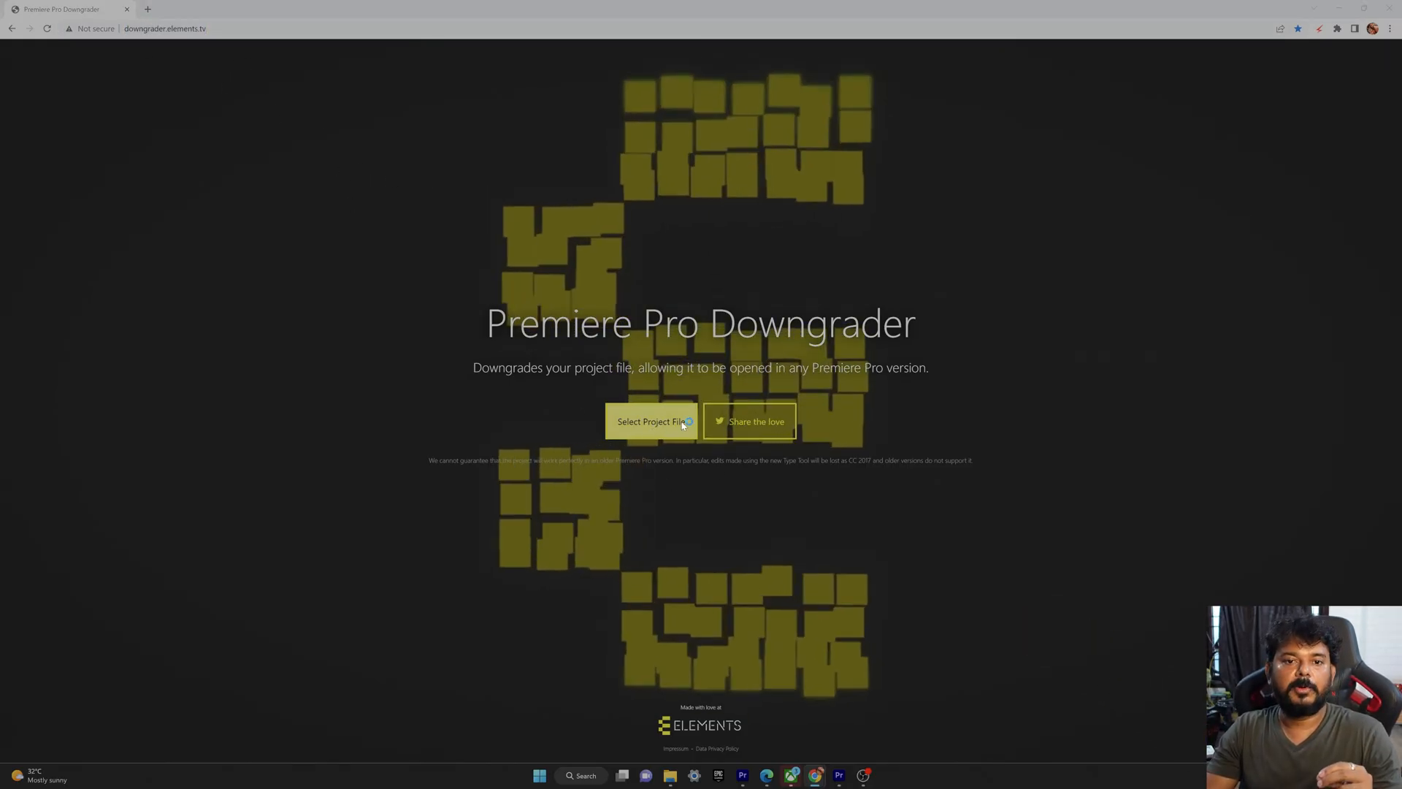
click(654, 427)
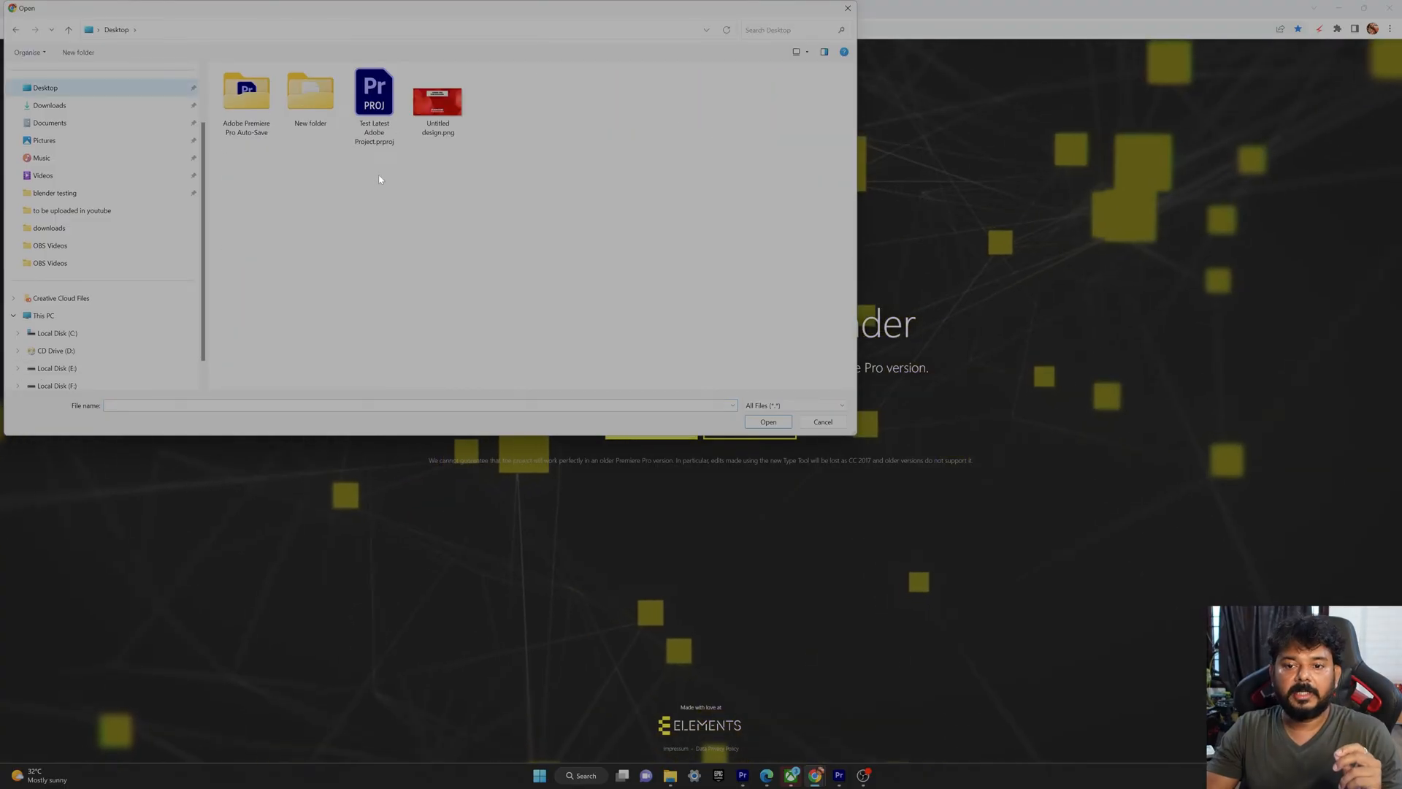
double_click(373, 113)
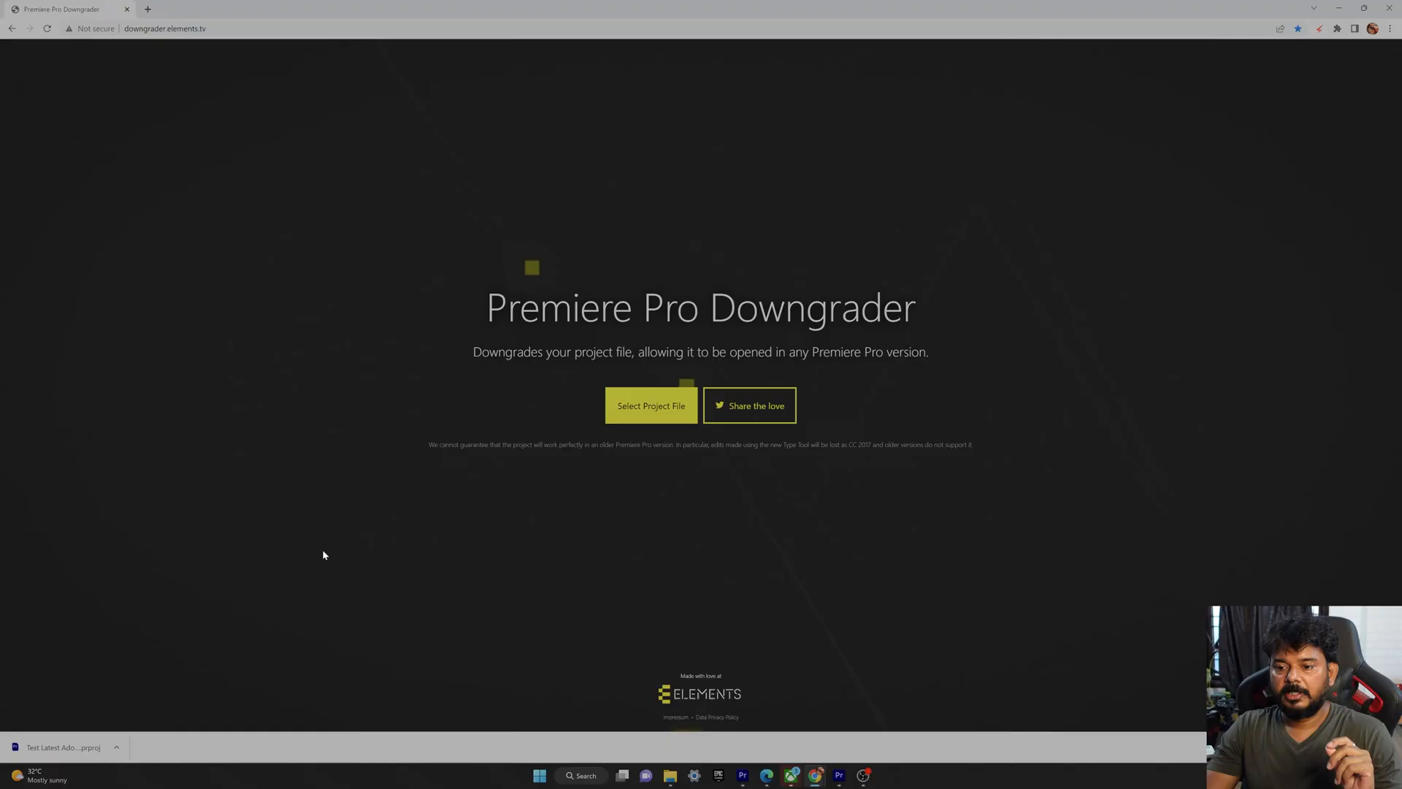
- Reveal Test Latest Adobe Project.downgraded.prproj on the desktop and check its full name without renaming
click(117, 747)
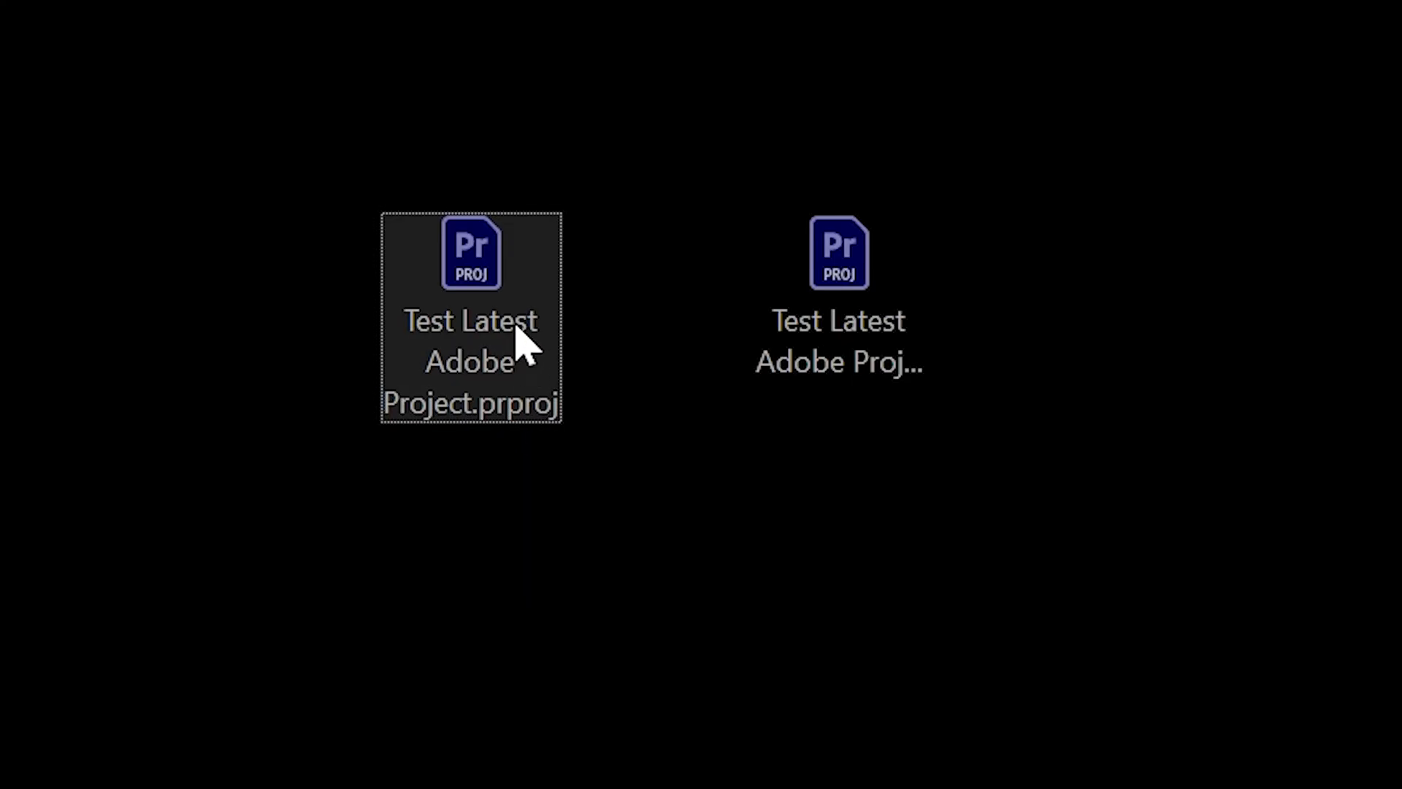
click(471, 403)
mouse_move(319, 92)
mouse_down()
mouse_move(578, 165)
mouse_move(471, 329)
mouse_up()
click(839, 317)
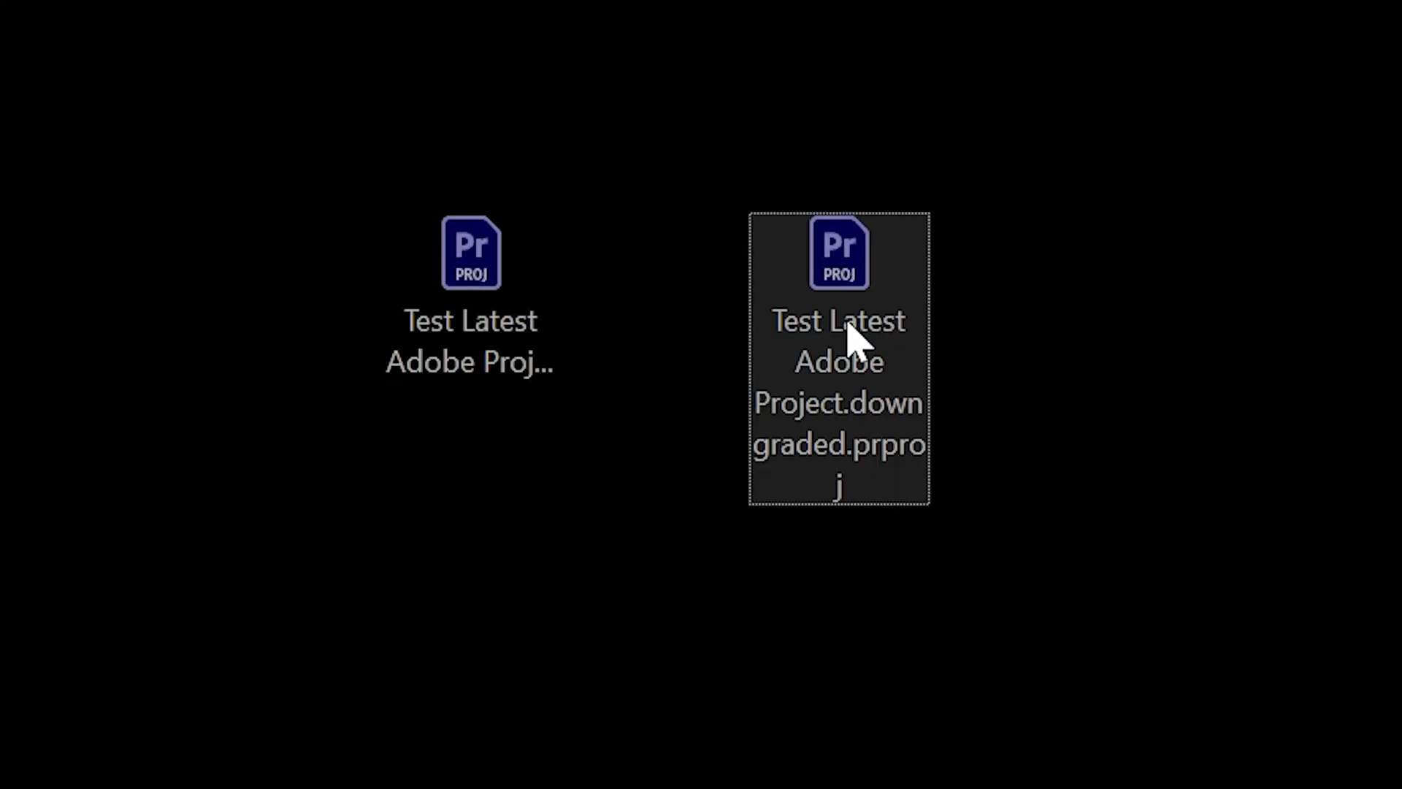
key(F2)
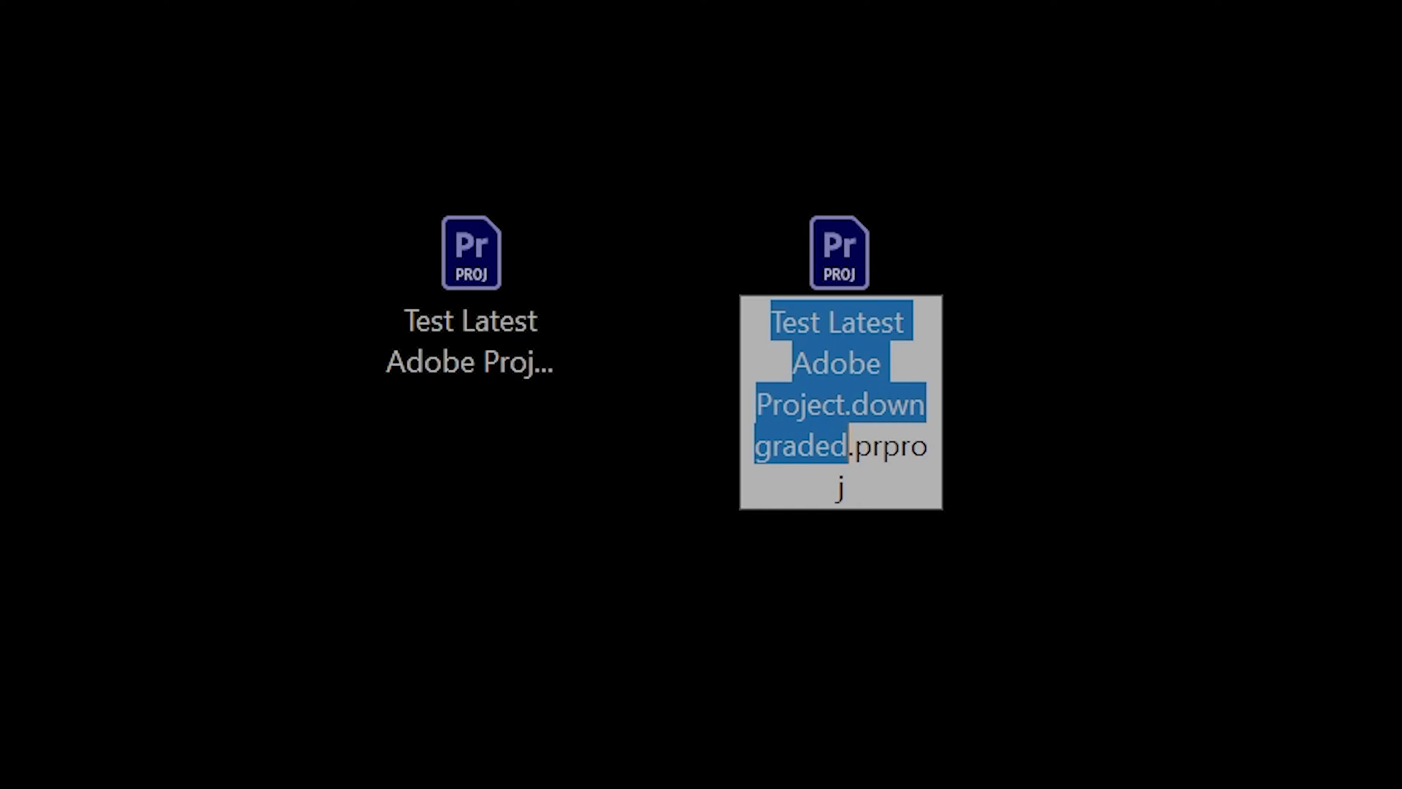
click(998, 417)
key(Escape)
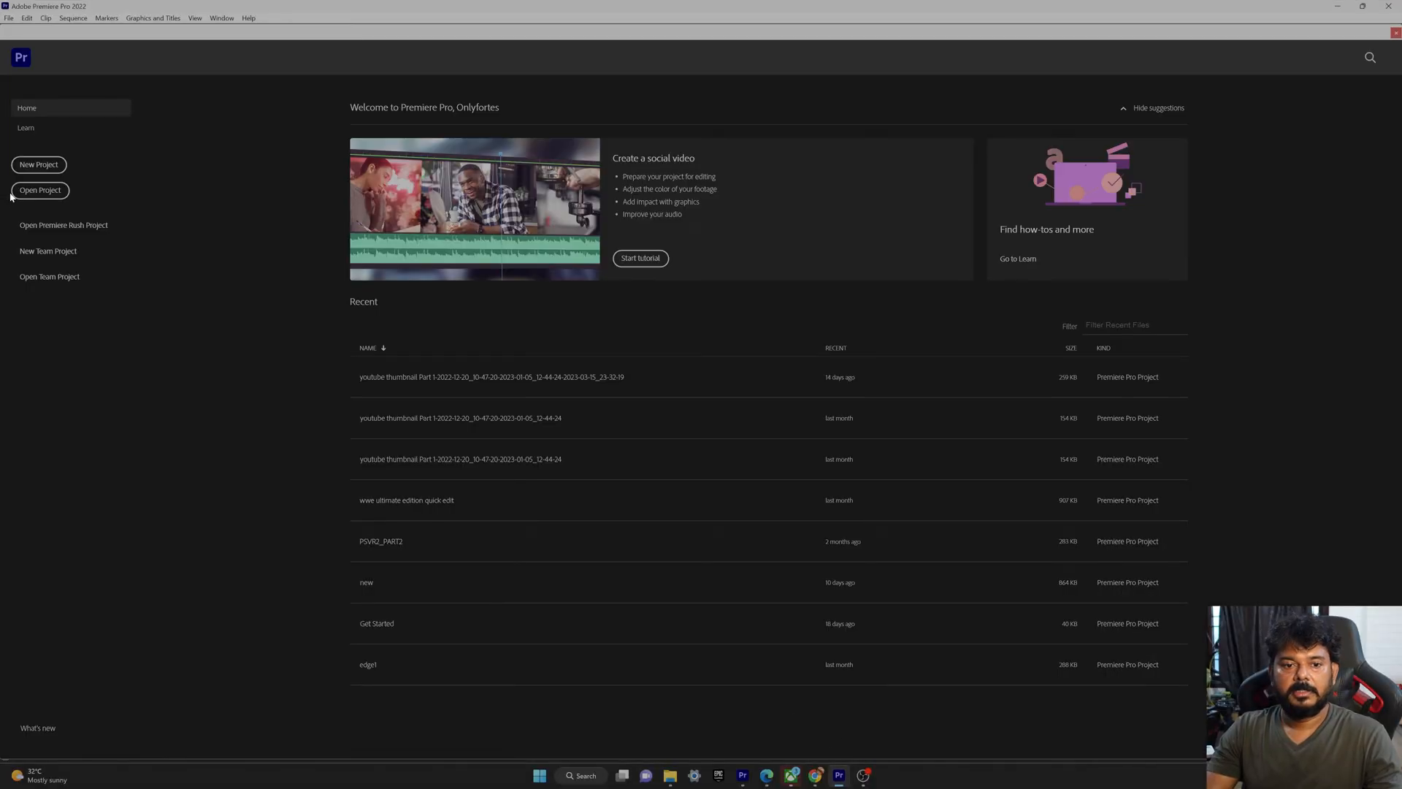
- Load the .downgraded.prproj file, accepting conversion and overwrite, and dismiss the Link Media prompt
click(41, 192)
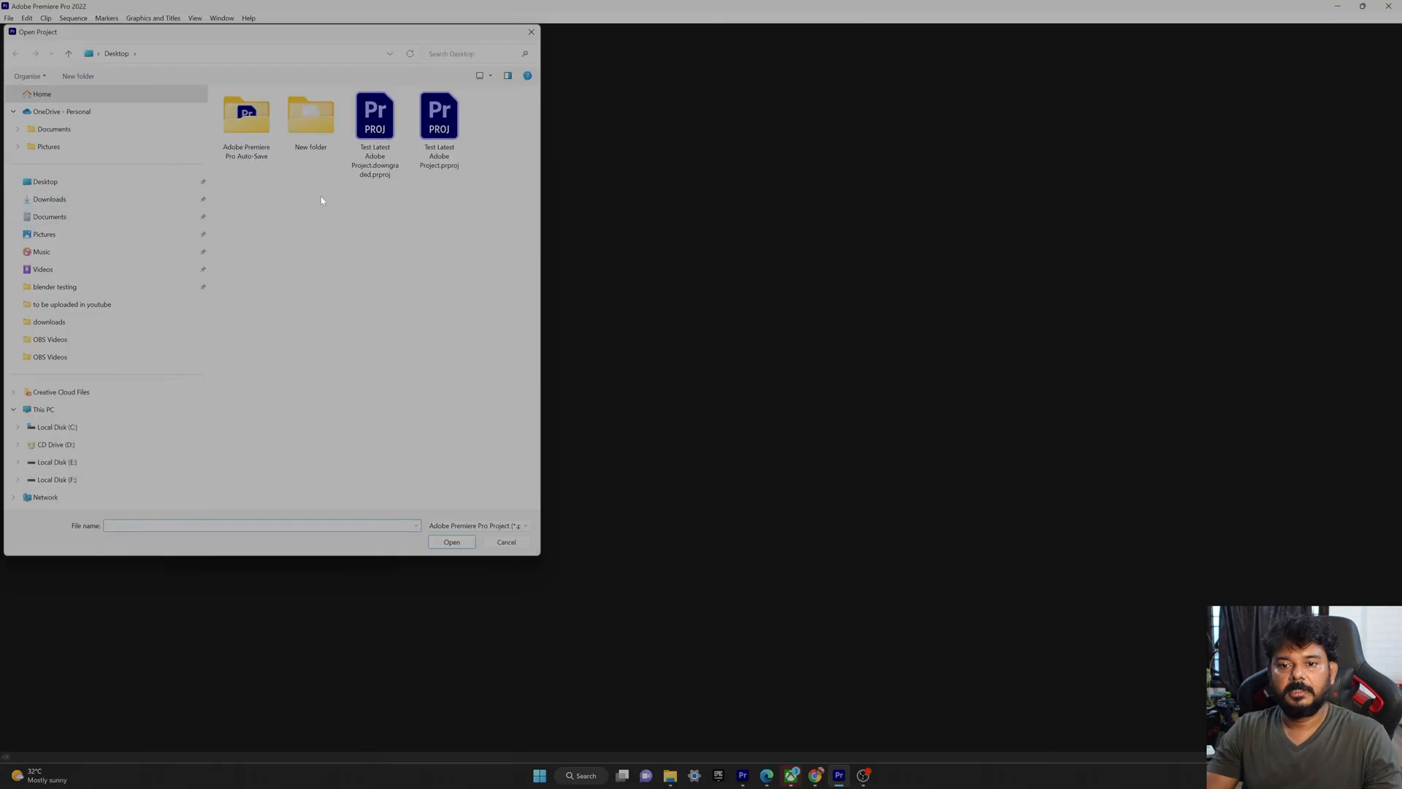
double_click(374, 132)
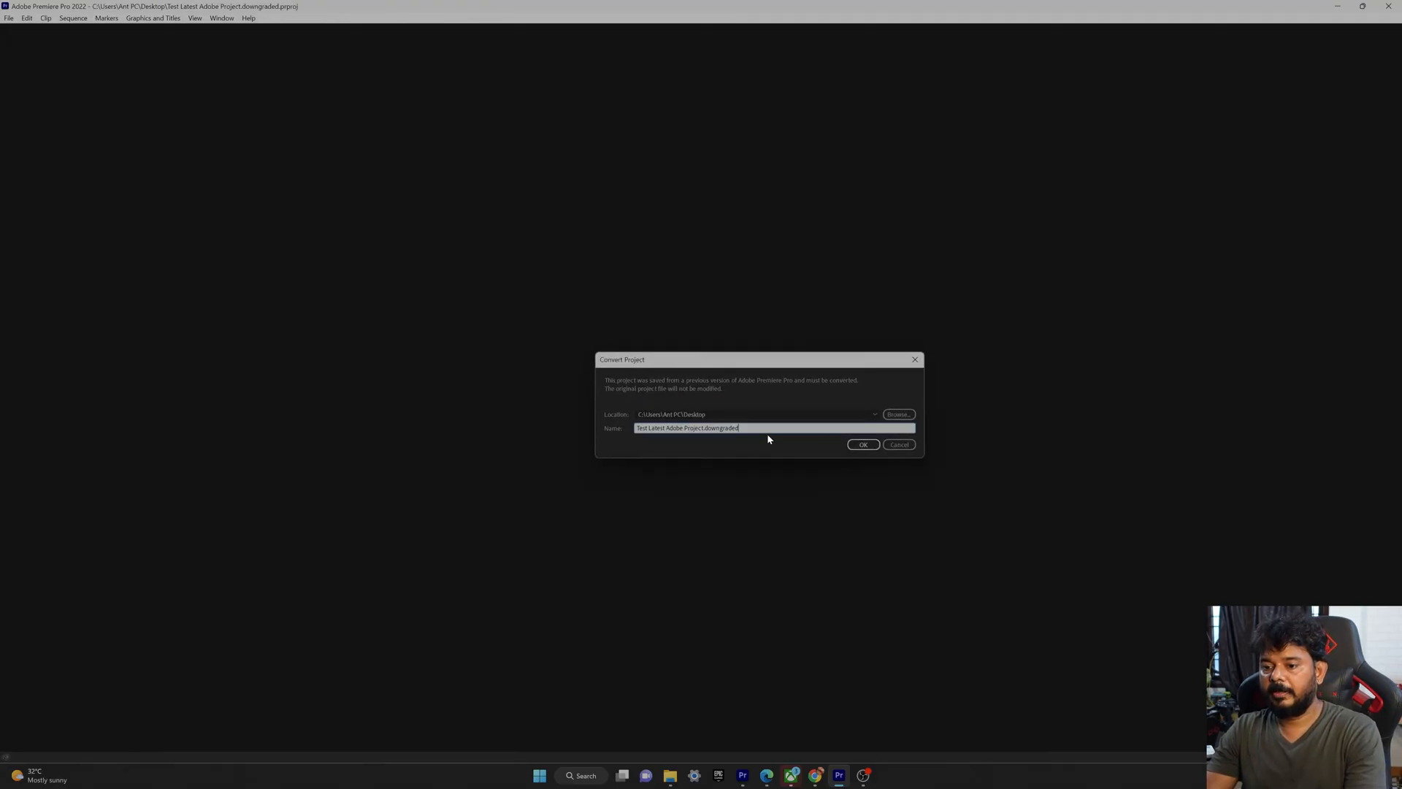
click(861, 445)
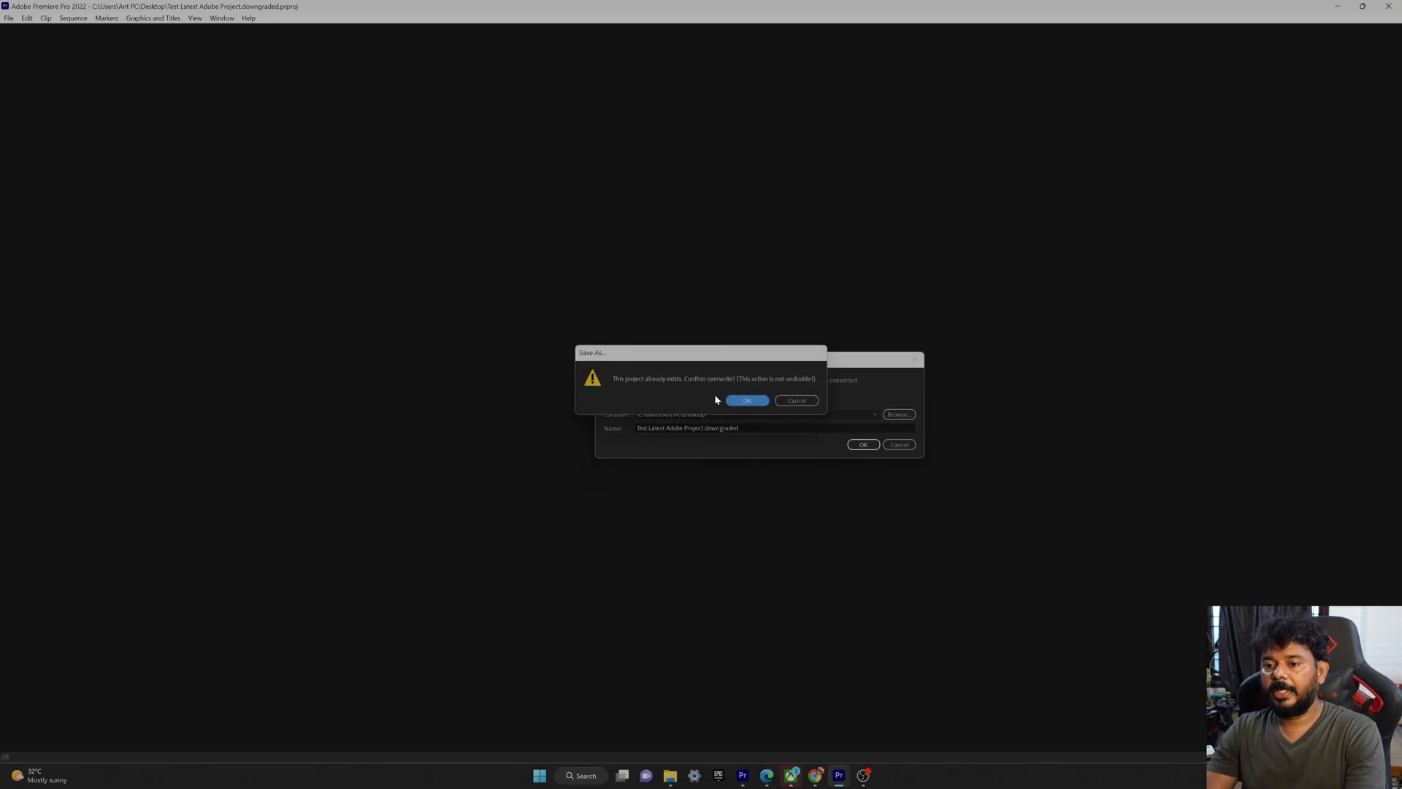
click(752, 403)
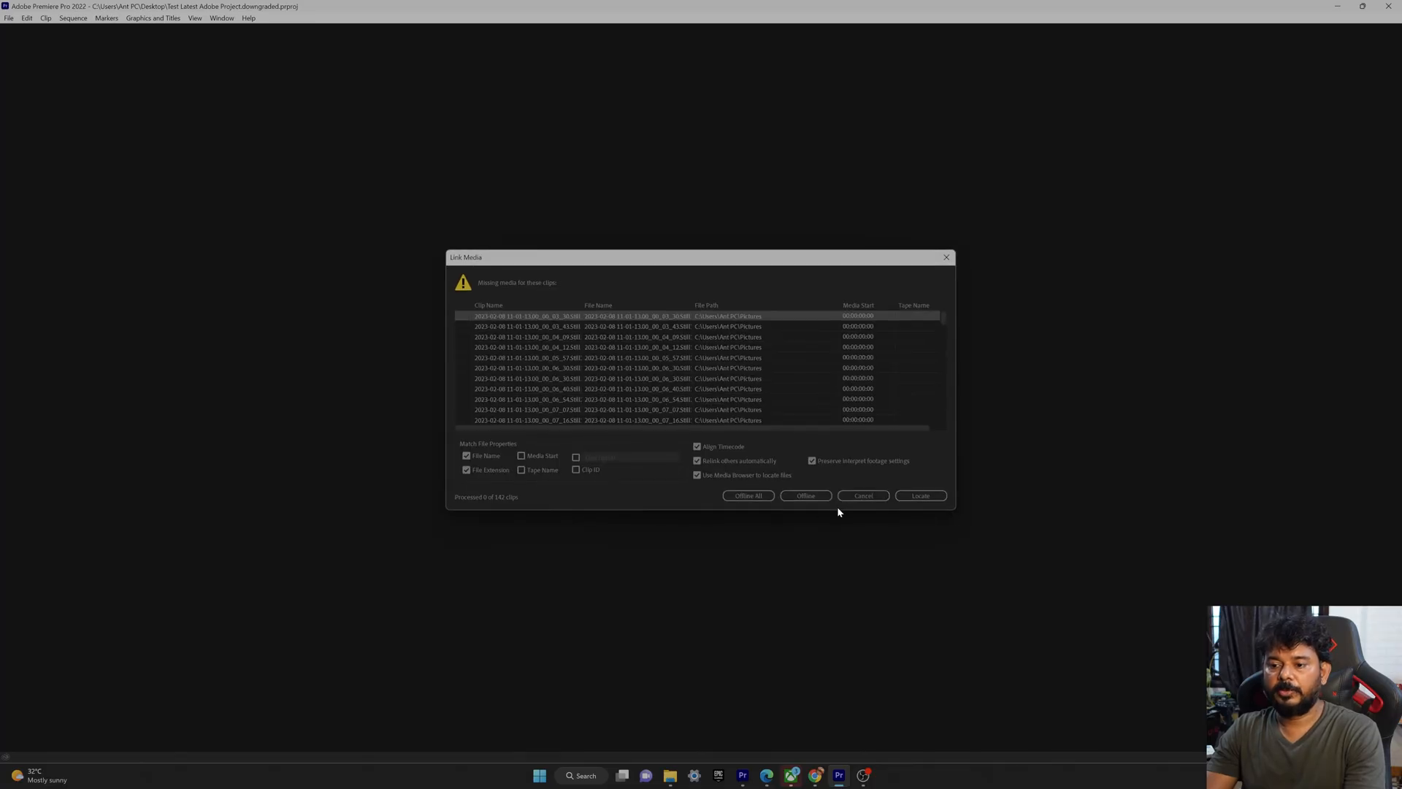
click(863, 496)
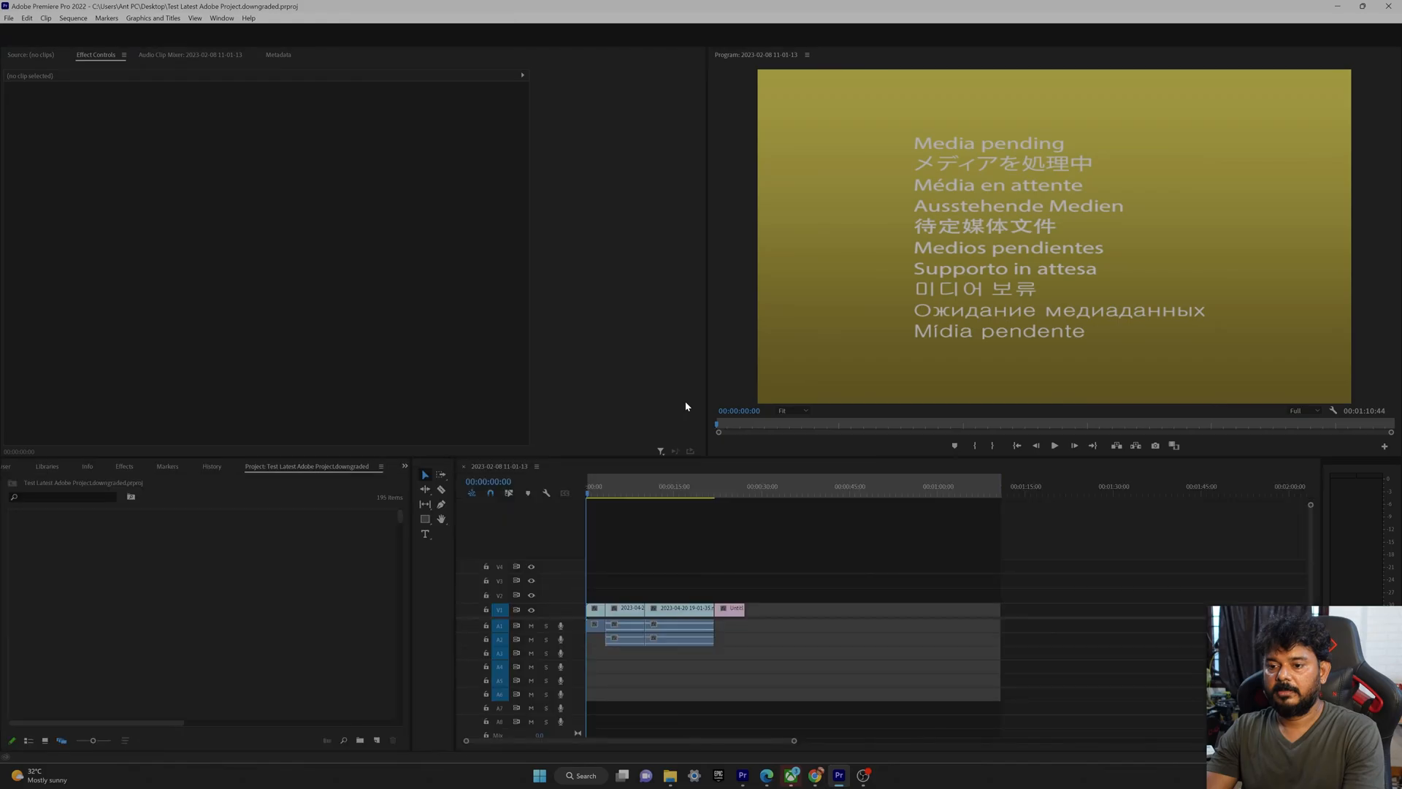
- Scrub the playhead to about 5-8 seconds so the Disney Speedstorm footage previews in the monitor
click(619, 489)
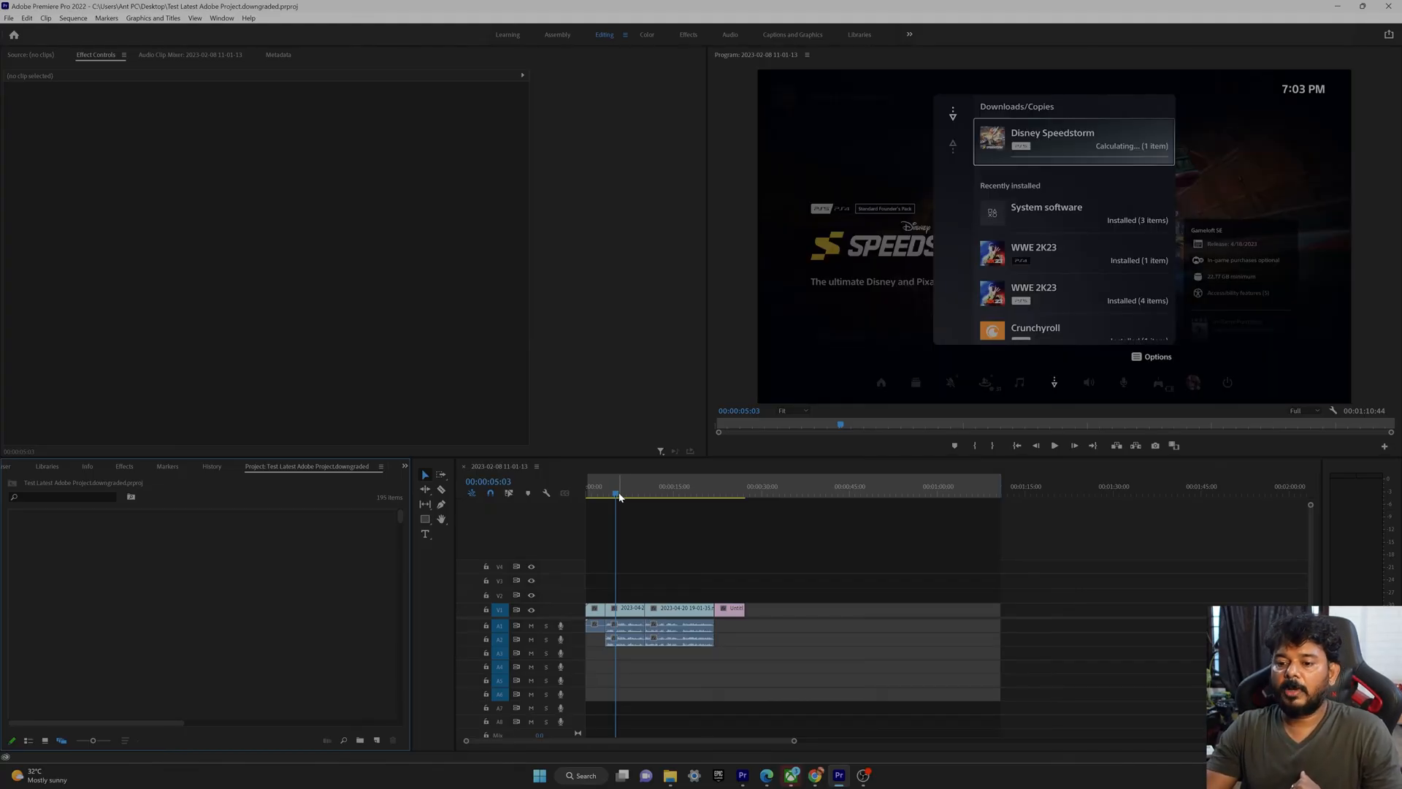
drag(619, 497, 631, 500)
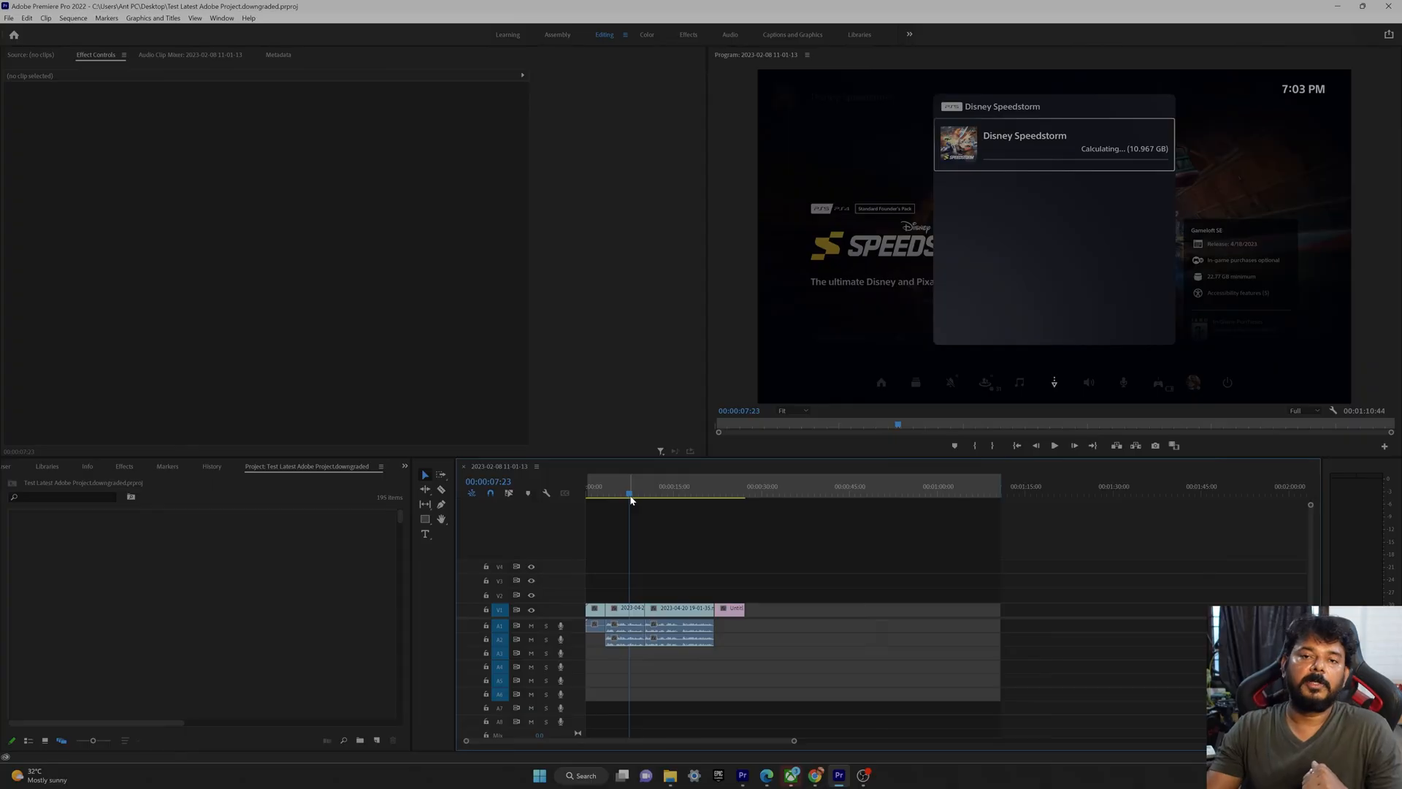